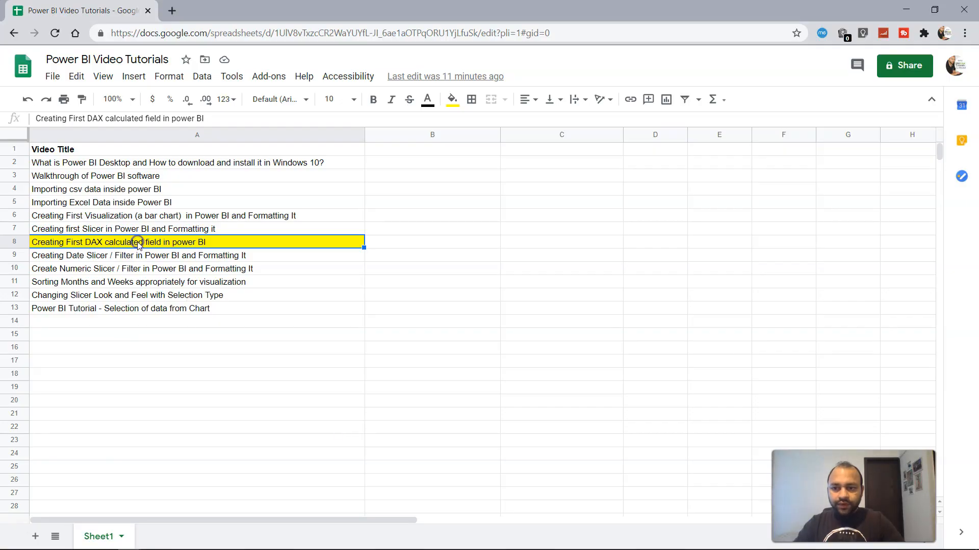
Switch to Power BI Desktop and review the Orders table's columns in the data view.
{"action": "left_click", "coordinate": [18, 244]}
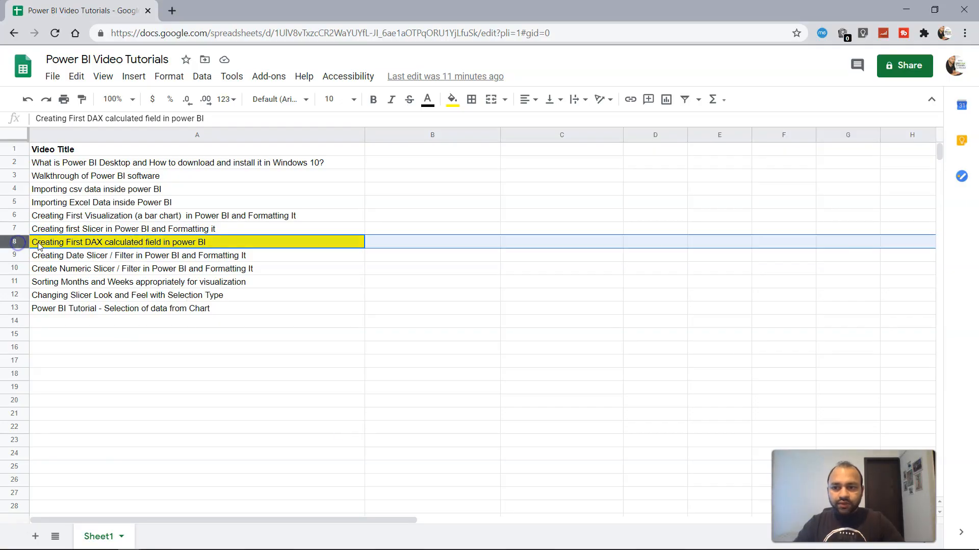
{"action": "left_click", "coordinate": [53, 244]}
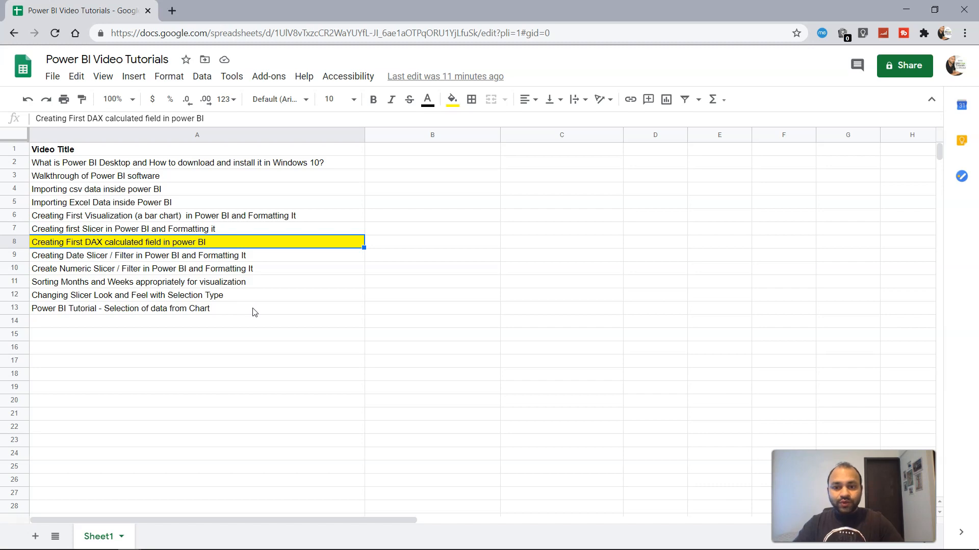
{"action": "key", "text": "alt+Tab"}
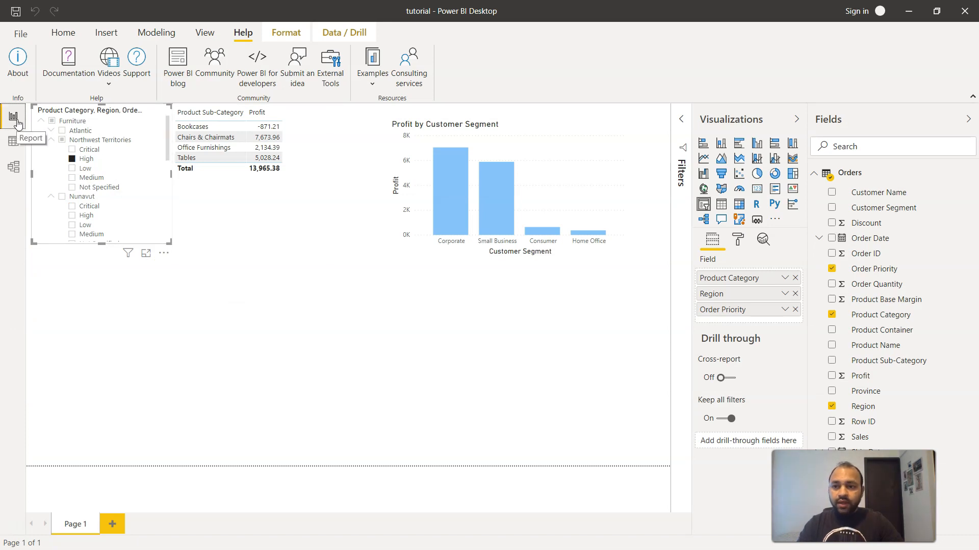
{"action": "left_click", "coordinate": [14, 142]}
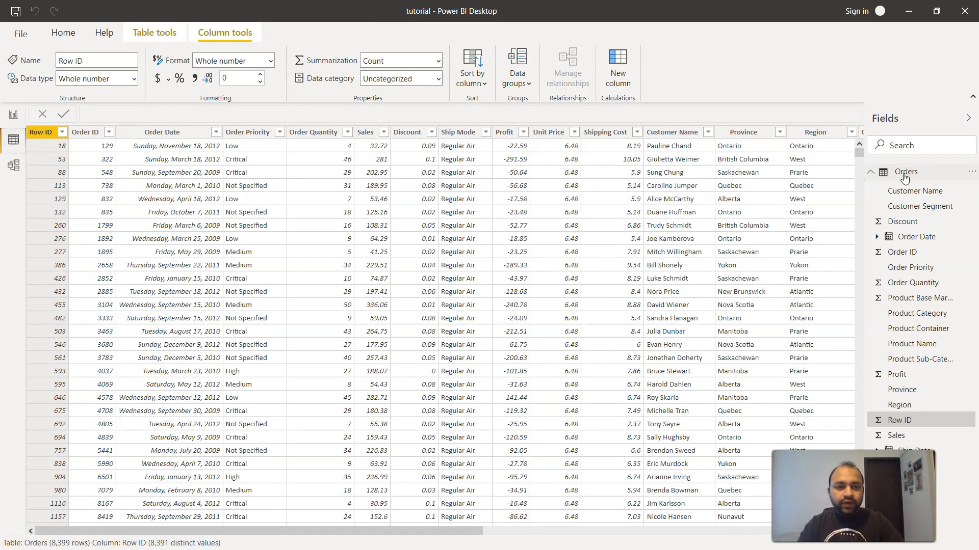
{"action": "left_click", "coordinate": [871, 172]}
{"action": "left_click", "coordinate": [871, 173]}
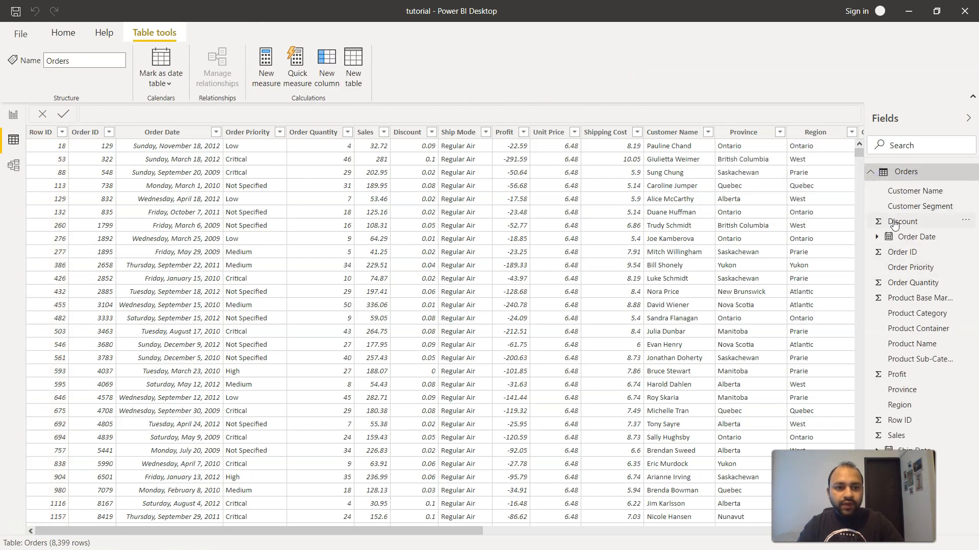
{"action": "scroll", "coordinate": [780, 274], "scroll_direction": "right", "scroll_amount": 10}
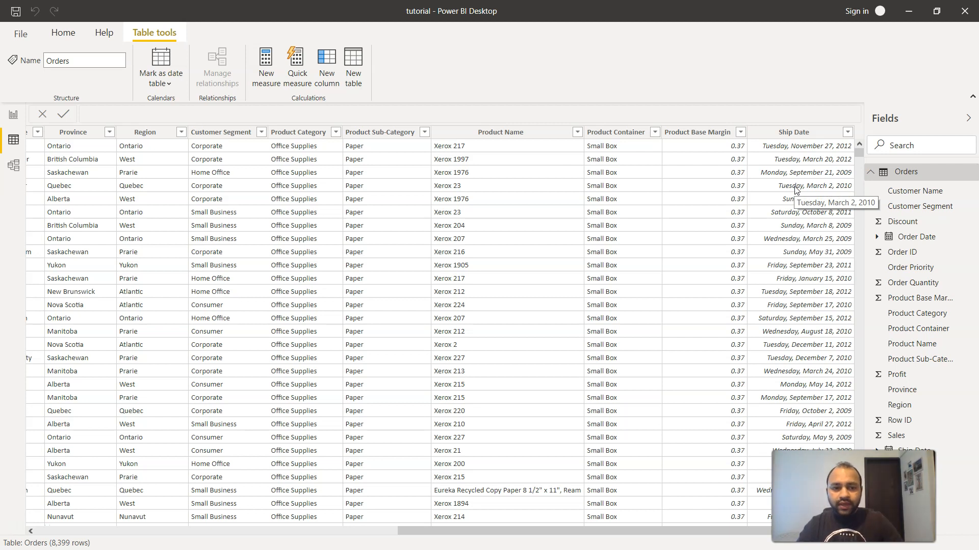
Add a calculated column to the Orders table and start its formula with the name Profit Ratio.
{"action": "right_click", "coordinate": [898, 175]}
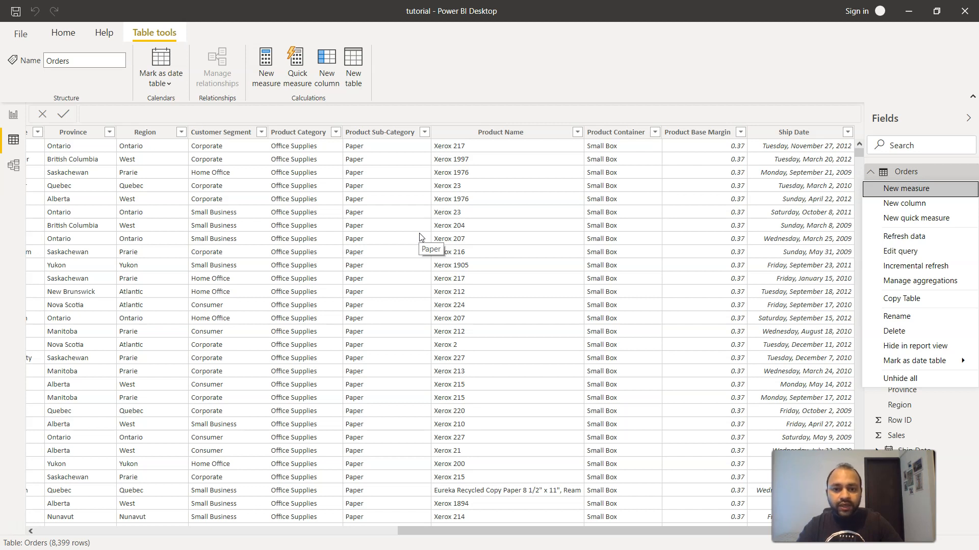
{"action": "left_click", "coordinate": [898, 206]}
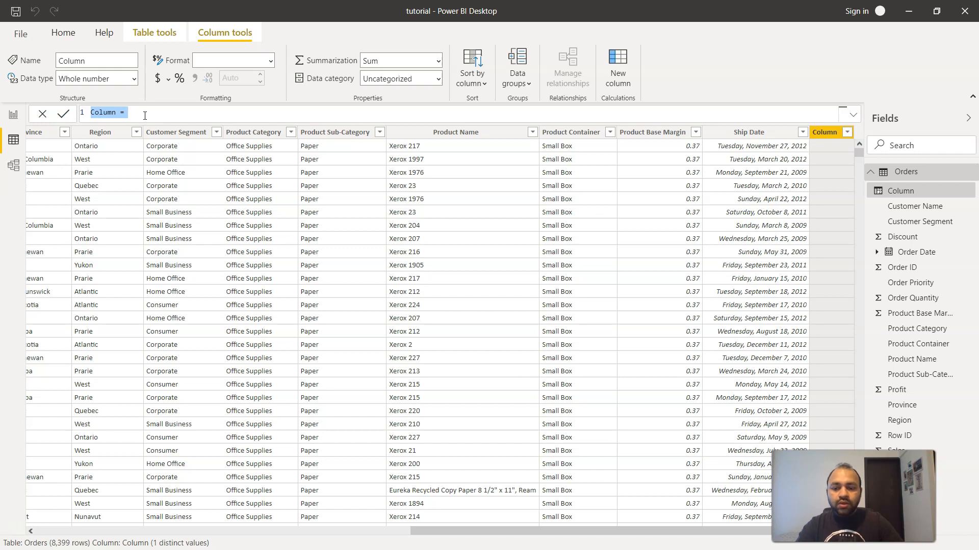
{"action": "type", "text": "Profit"}
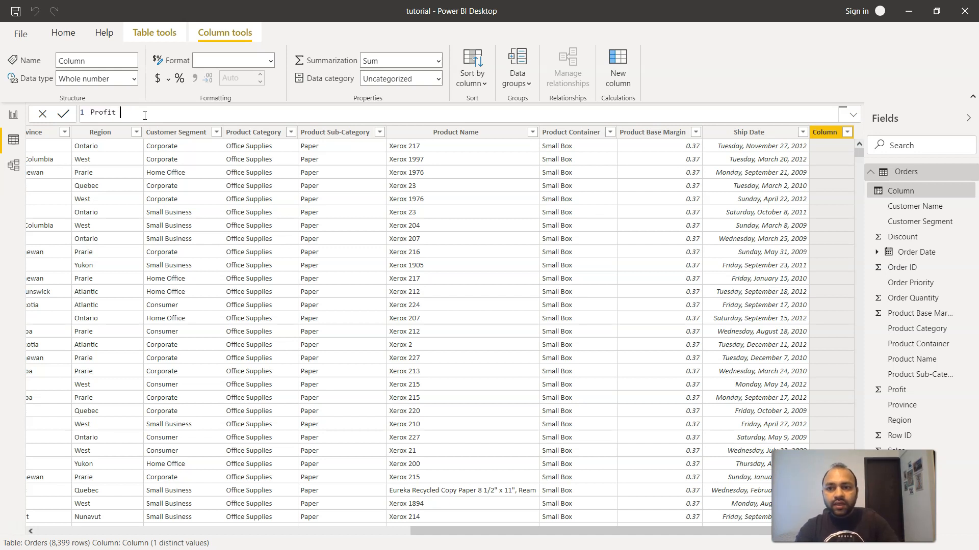
{"action": "type", "text": " Ratio = Sale"}
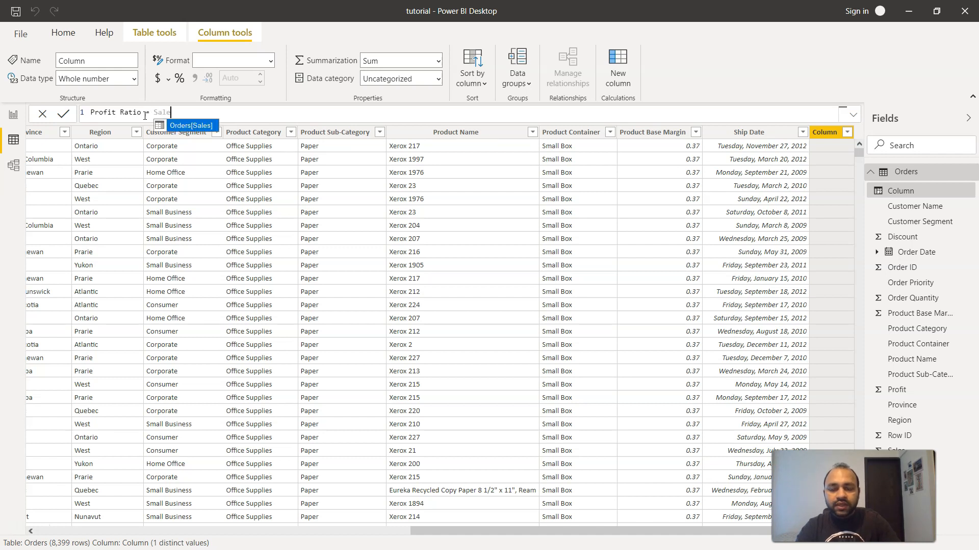
{"action": "key", "text": "Tab"}
{"action": "key", "text": "BackSpace"}
{"action": "key", "text": "BackSpace"}
{"action": "key", "text": "BackSpace"}
{"action": "key", "text": "BackSpace"}
{"action": "key", "text": "BackSpace"}
{"action": "key", "text": "BackSpace"}
{"action": "key", "text": "BackSpace"}
{"action": "key", "text": "BackSpace"}
{"action": "key", "text": "BackSpace"}
{"action": "key", "text": "BackSpace"}
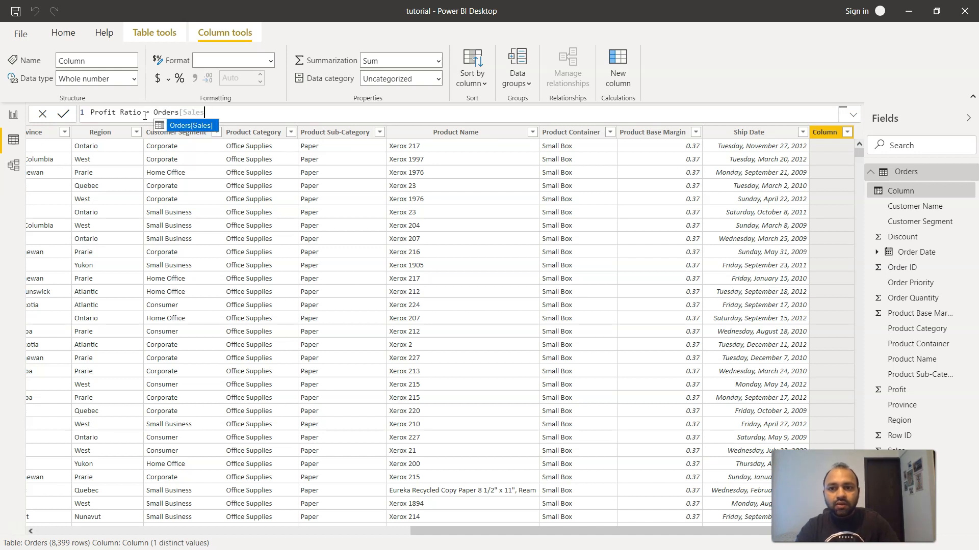
{"action": "key", "text": "BackSpace"}
{"action": "key", "text": "BackSpace"}
{"action": "key", "text": "BackSpace"}
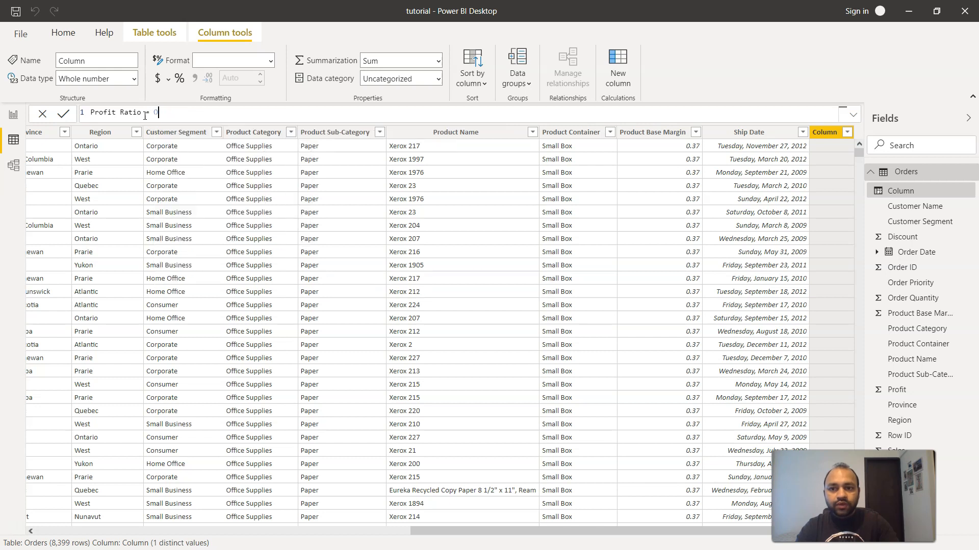
Complete the Profit Ratio formula as Orders[Profit] / Orders[Sales] and commit the column.
{"action": "type", "text": "Prof"}
{"action": "key", "text": "Tab"}
{"action": "type", "text": "/ Sal"}
{"action": "key", "text": "Tab"}
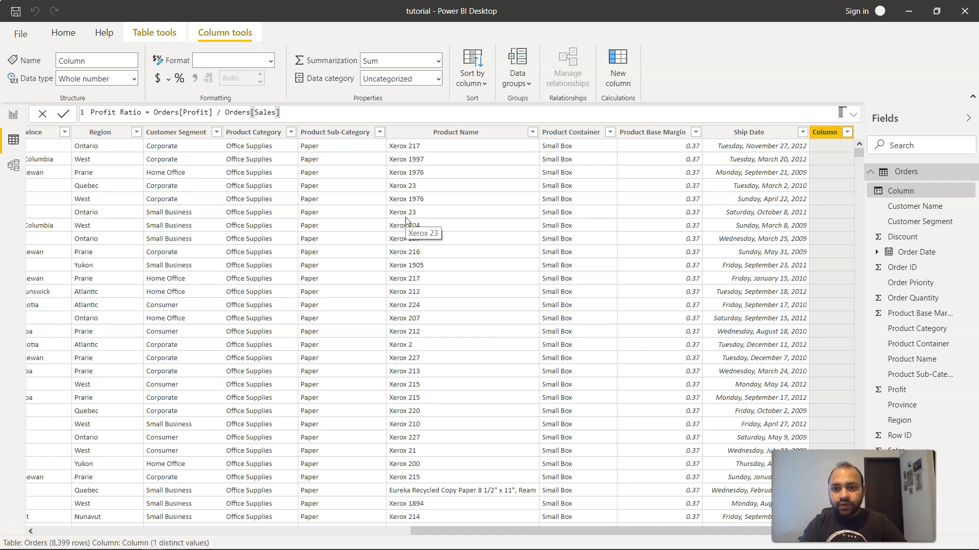
{"action": "left_click", "coordinate": [388, 116]}
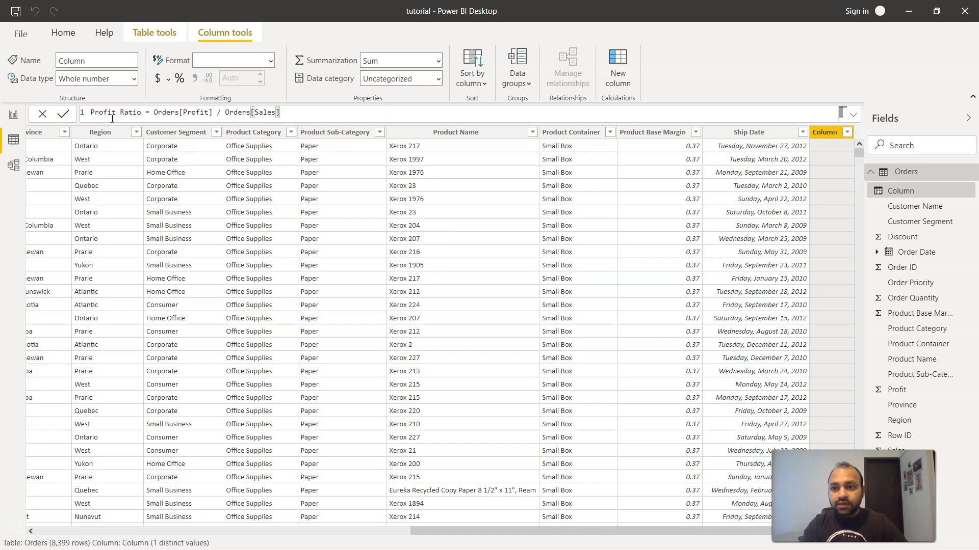
{"action": "left_click", "coordinate": [66, 116]}
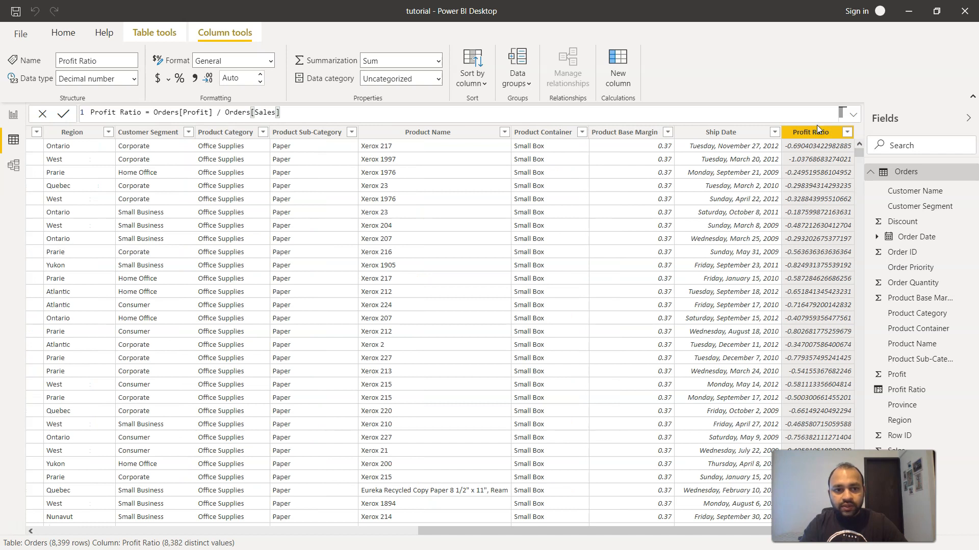
{"action": "scroll", "coordinate": [812, 296], "scroll_direction": "down", "scroll_amount": 20}
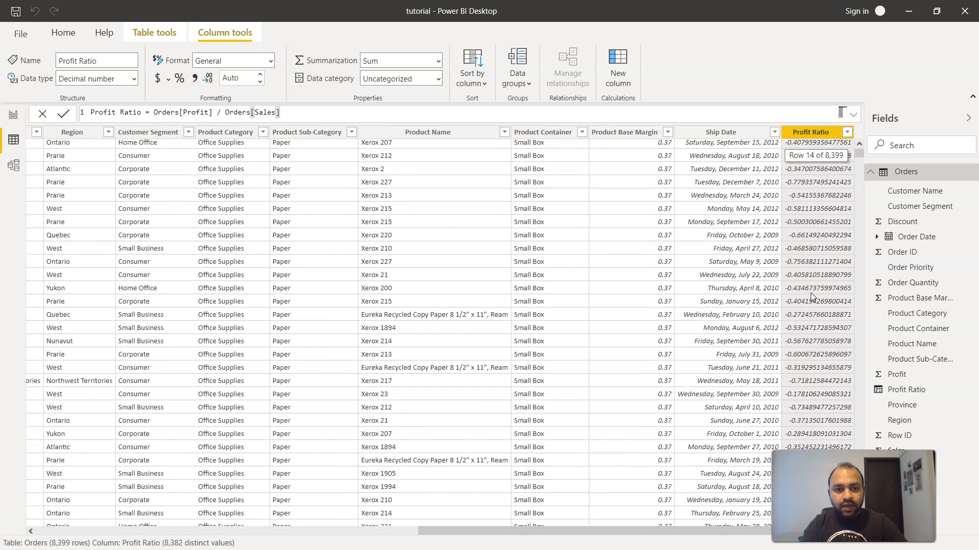
{"action": "scroll", "coordinate": [812, 297], "scroll_direction": "down", "scroll_amount": 1}
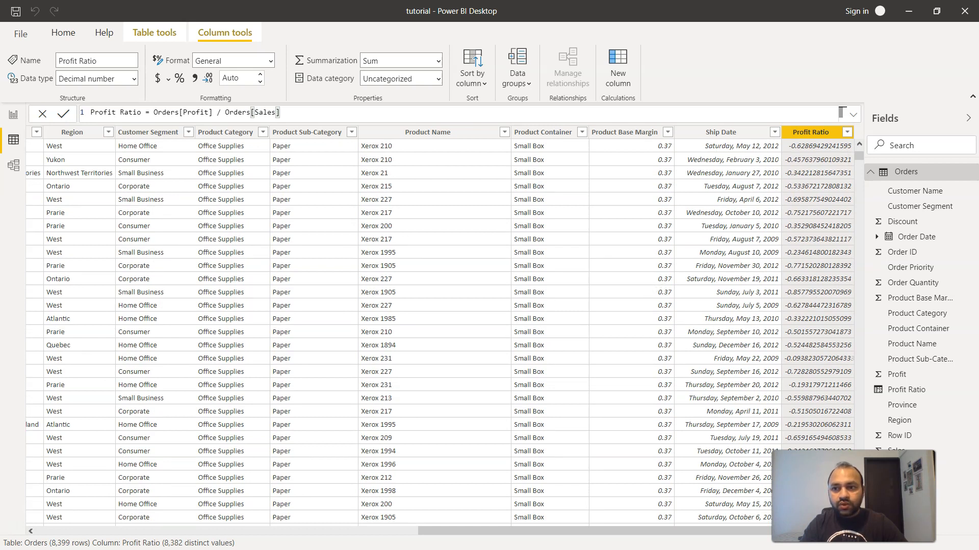
Return to the report view and delete the visual holding Product Category, Region and Order Priority.
{"action": "left_click", "coordinate": [13, 114]}
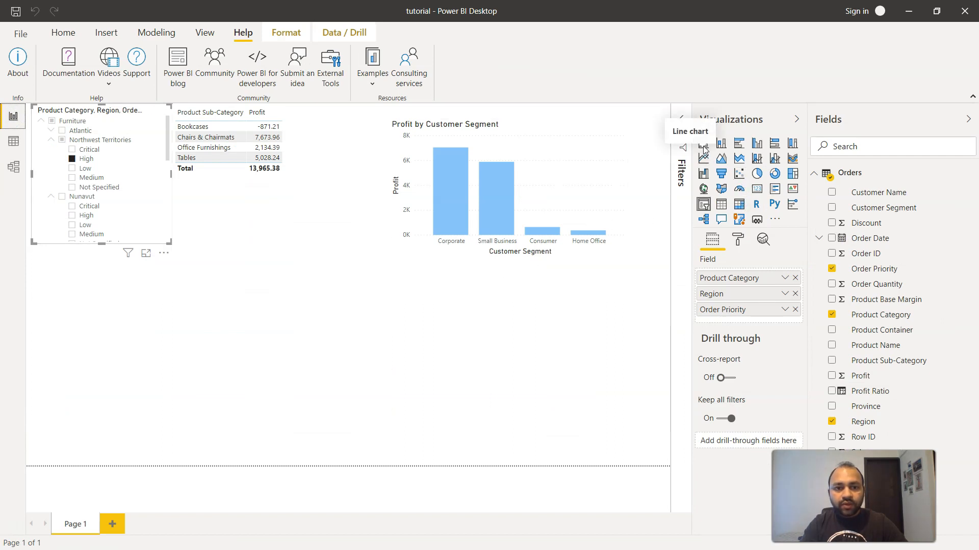
{"action": "left_click", "coordinate": [722, 144]}
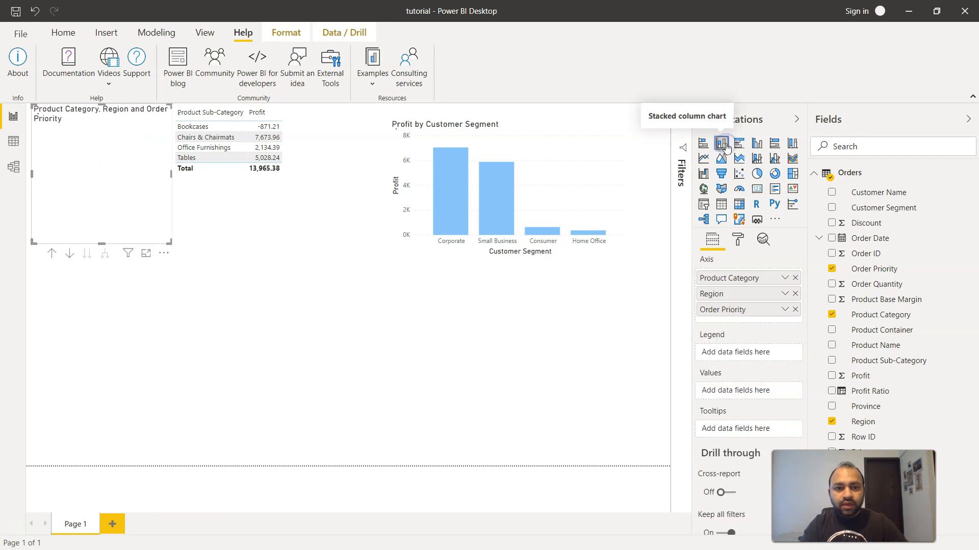
{"action": "left_click", "coordinate": [122, 192]}
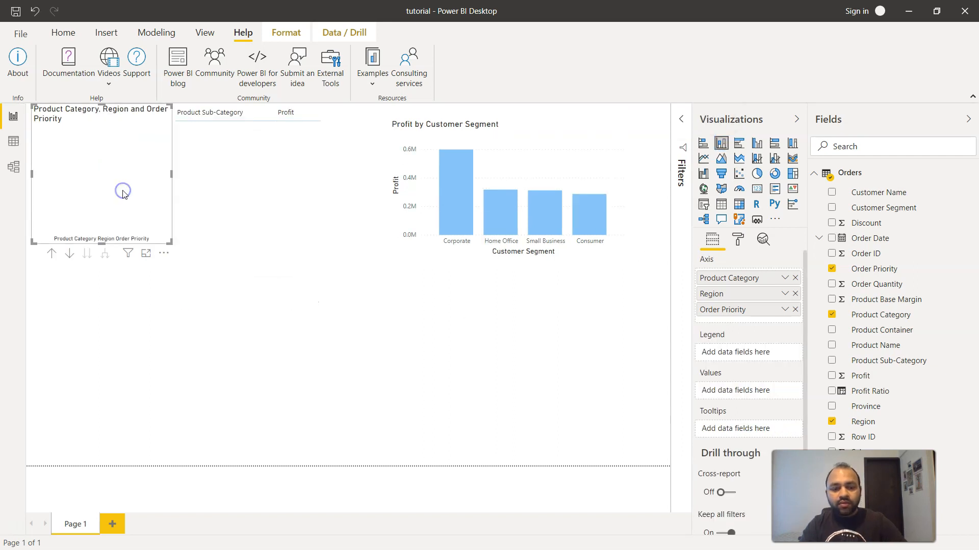
{"action": "key", "text": "Delete"}
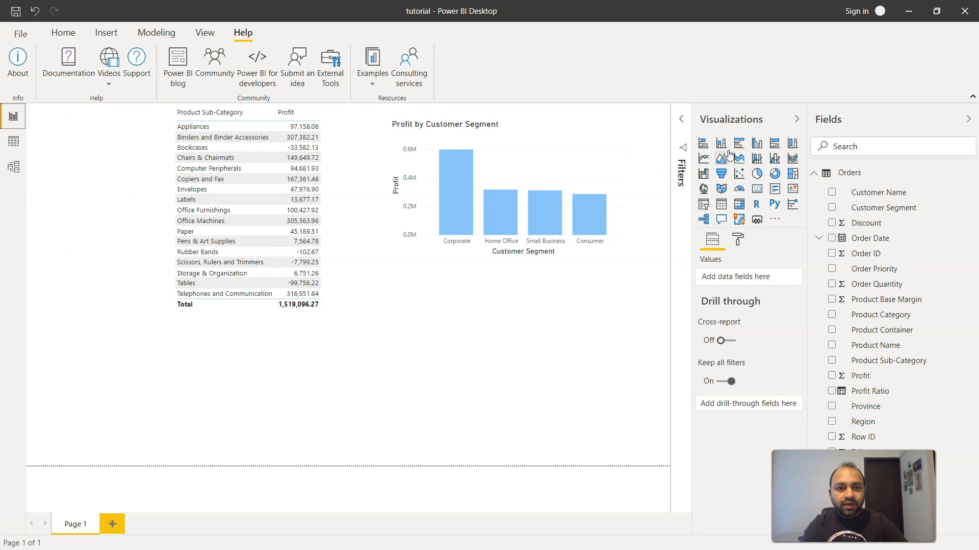
Add a clustered column chart with Product Category on the axis and Profit Ratio as the values.
{"action": "left_click", "coordinate": [757, 144]}
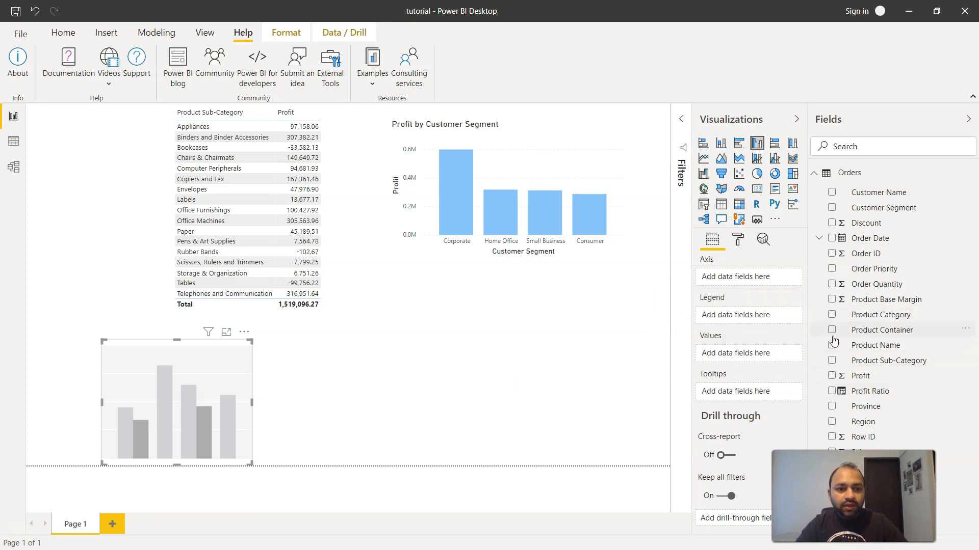
{"action": "left_click", "coordinate": [831, 316]}
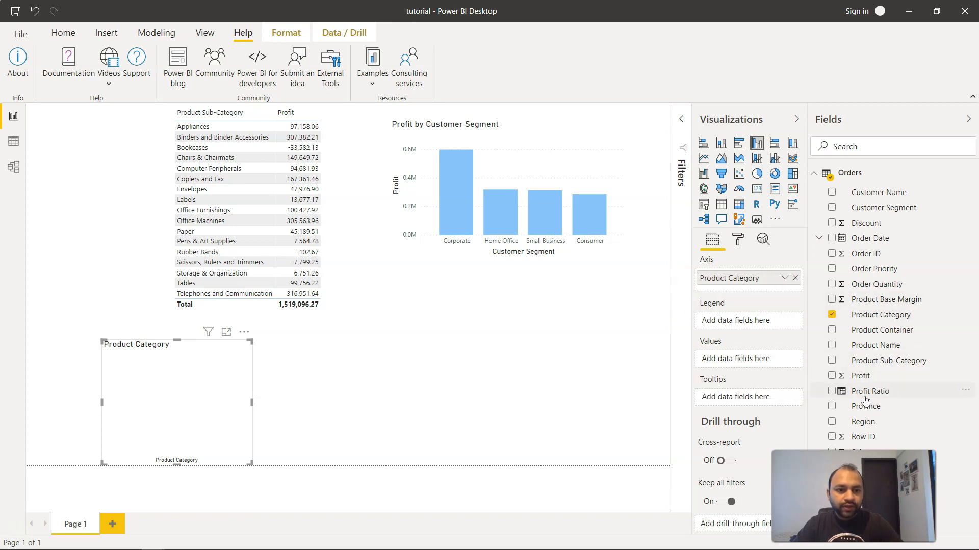
{"action": "left_click", "coordinate": [832, 393]}
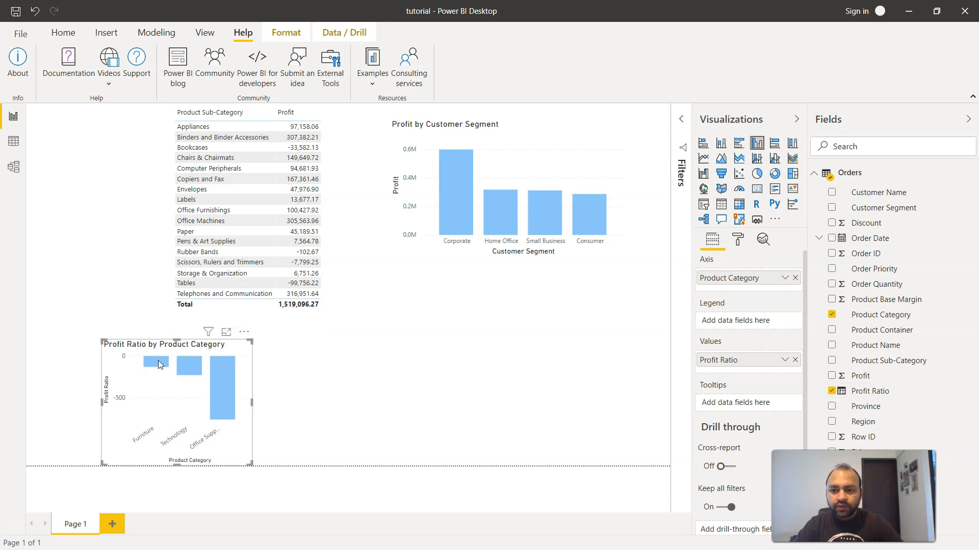
{"action": "mouse_move", "coordinate": [158, 360]}
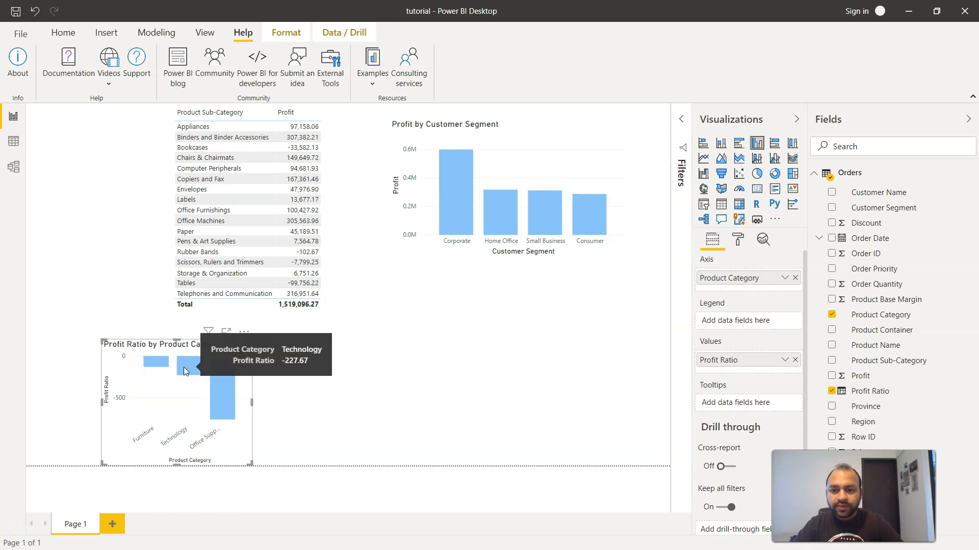
{"action": "mouse_move", "coordinate": [222, 393]}
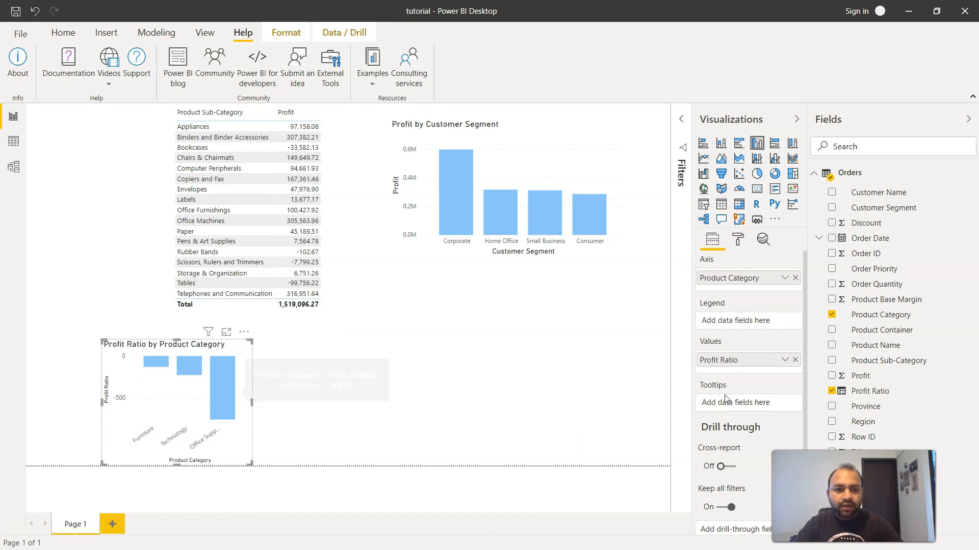
Set the aggregation of Profit Ratio in the Product Category chart to Average.
{"action": "left_click", "coordinate": [784, 361]}
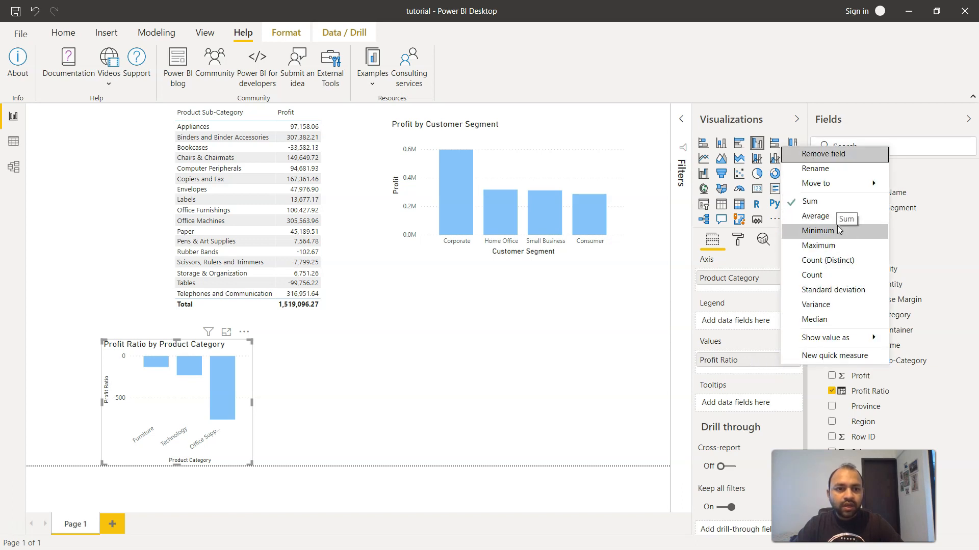
{"action": "left_click", "coordinate": [839, 223]}
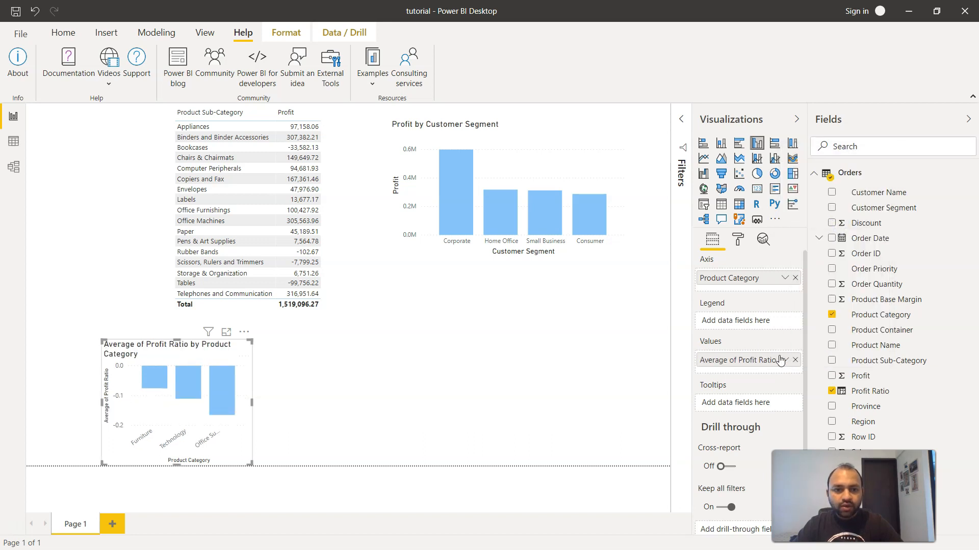
{"action": "left_click", "coordinate": [783, 360]}
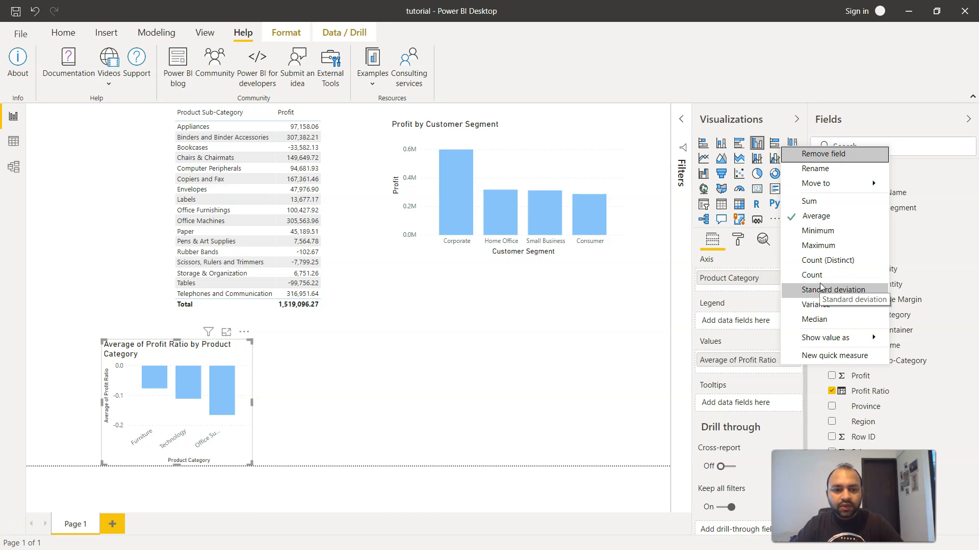
{"action": "left_click", "coordinate": [672, 334]}
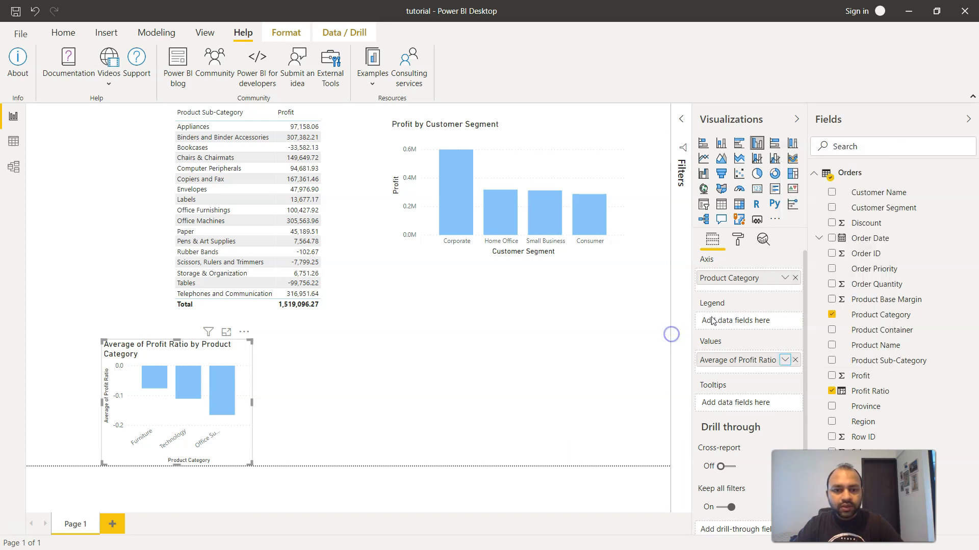
{"action": "left_click", "coordinate": [869, 396]}
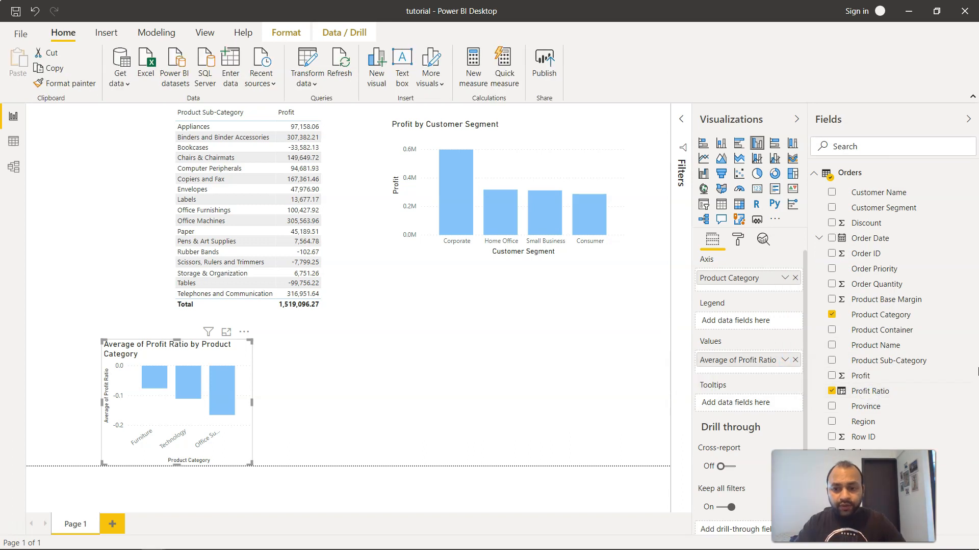